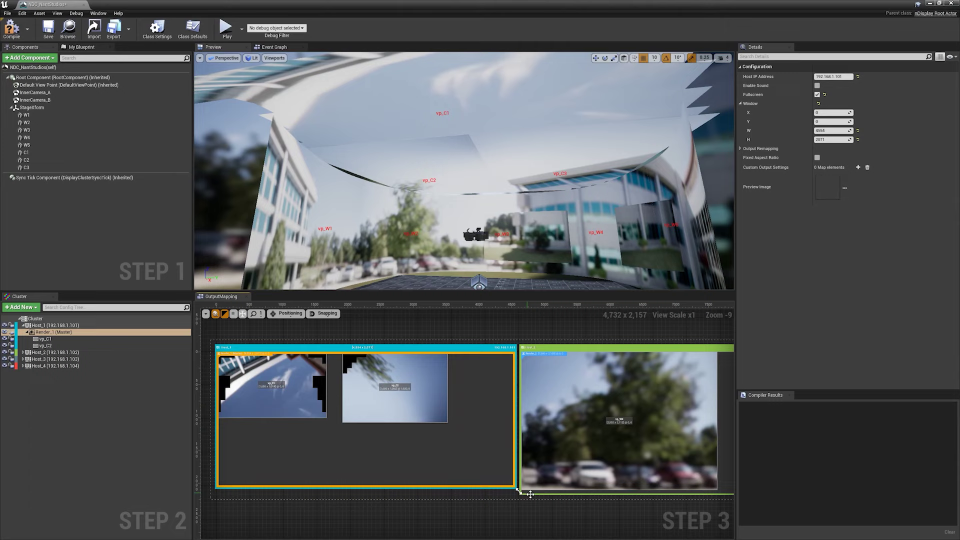
- Inspect the output mapping of Host_2, Host_3 and Host_4, selecting each host in turn to view its settings
right_click_drag(553, 492, 419, 459)
scroll(524, 472, "down", 1)
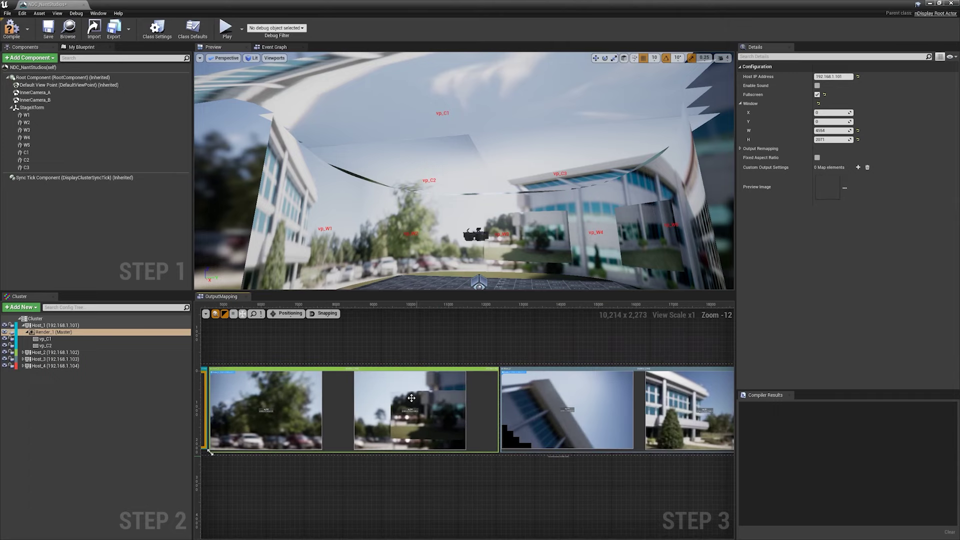
left_click(399, 371)
right_click_drag(568, 348, 407, 351)
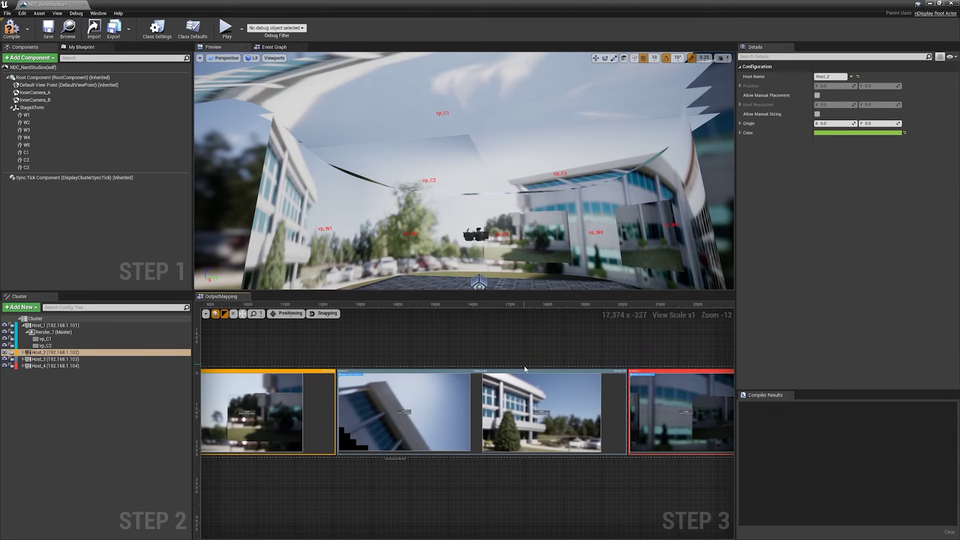
left_click(523, 371)
right_click_drag(523, 371, 361, 375)
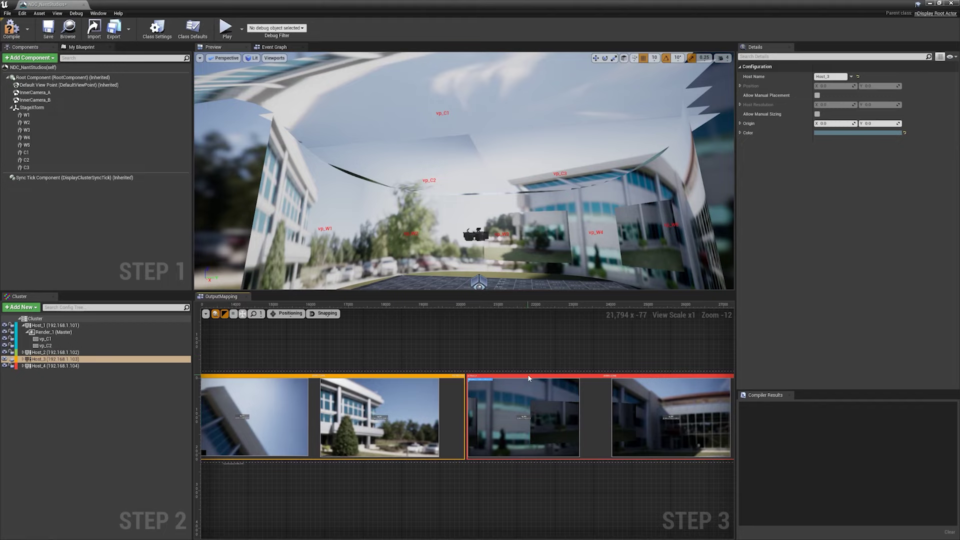
left_click(529, 379)
right_click_drag(584, 361, 515, 340)
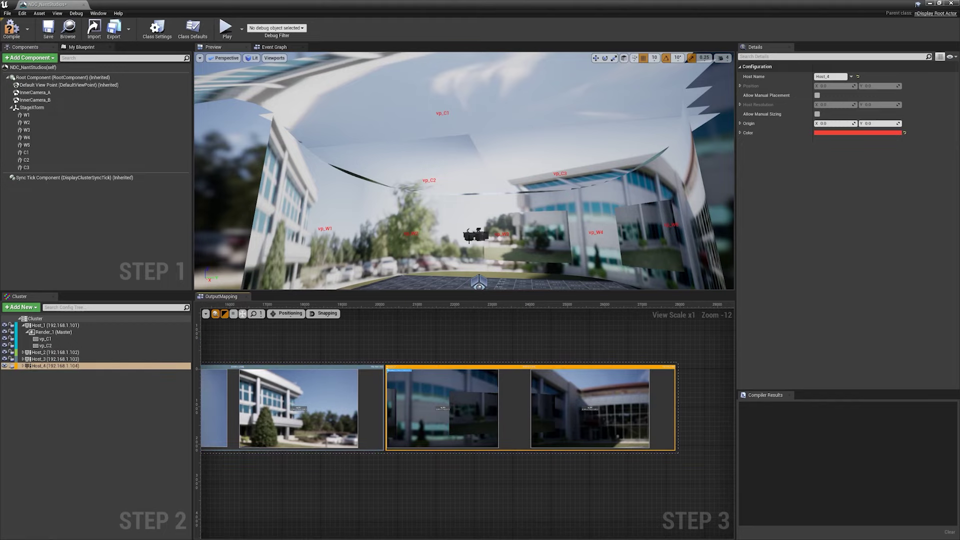
- Move the Default View Point, InnerCamera_A and InnerCamera_B together along the X axis in the stage preview
left_click(474, 234)
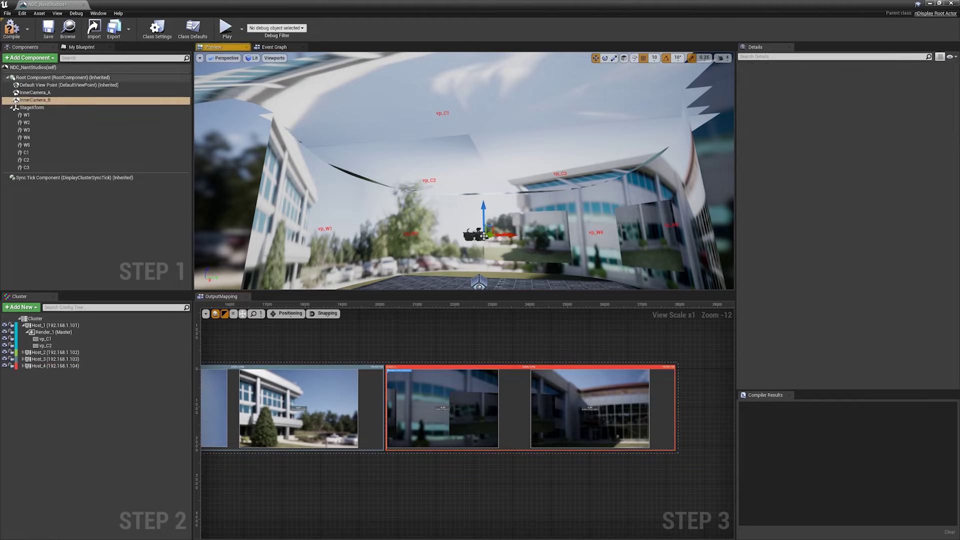
left_click(39, 86, "shift")
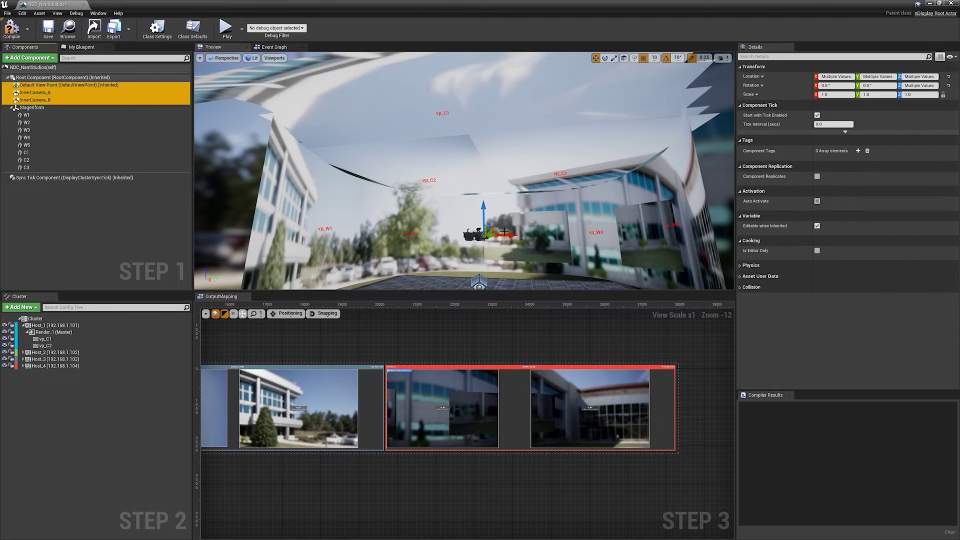
left_click_drag(505, 234, 419, 240)
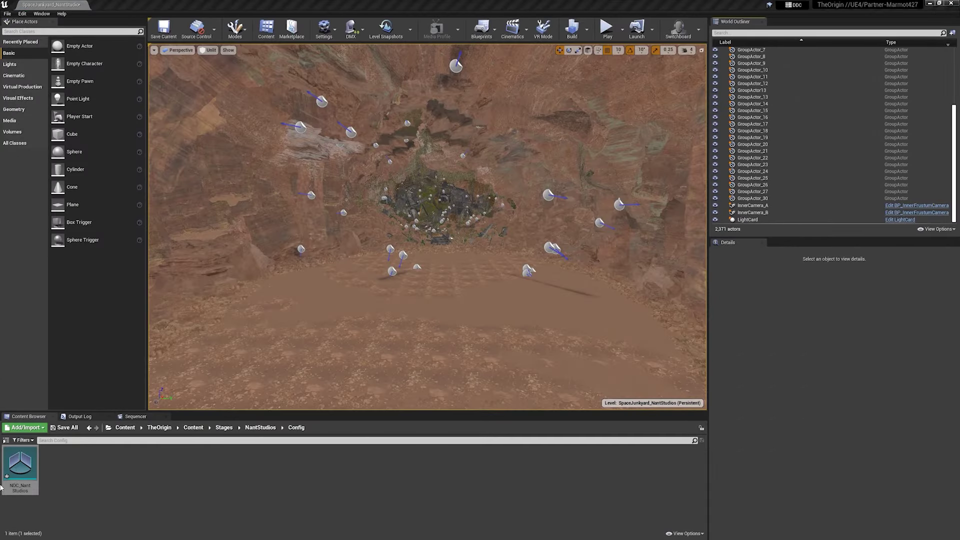
- Place the NDC_NantStudios config asset into the cave level and face the stage's LED walls
left_click_drag(20, 465, 429, 298)
right_click_drag(428, 339, 373, 315)
key("w")
- Move InnerCamera_A and InnerCamera_B of the placed stage together to about X 3.4, Y 9.4
left_click_drag(769, 305, 769, 396)
left_click(749, 304)
left_click(749, 311, "shift")
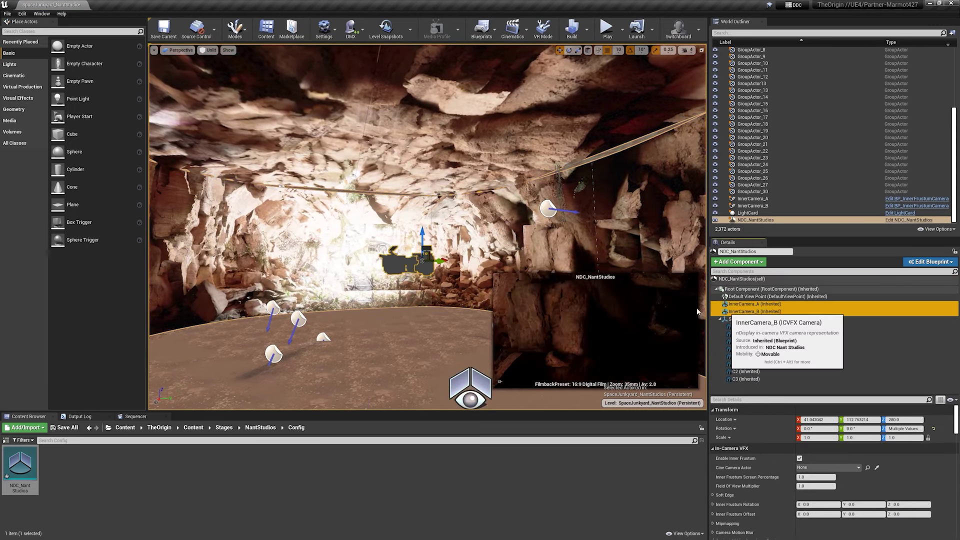
left_click_drag(440, 261, 375, 261)
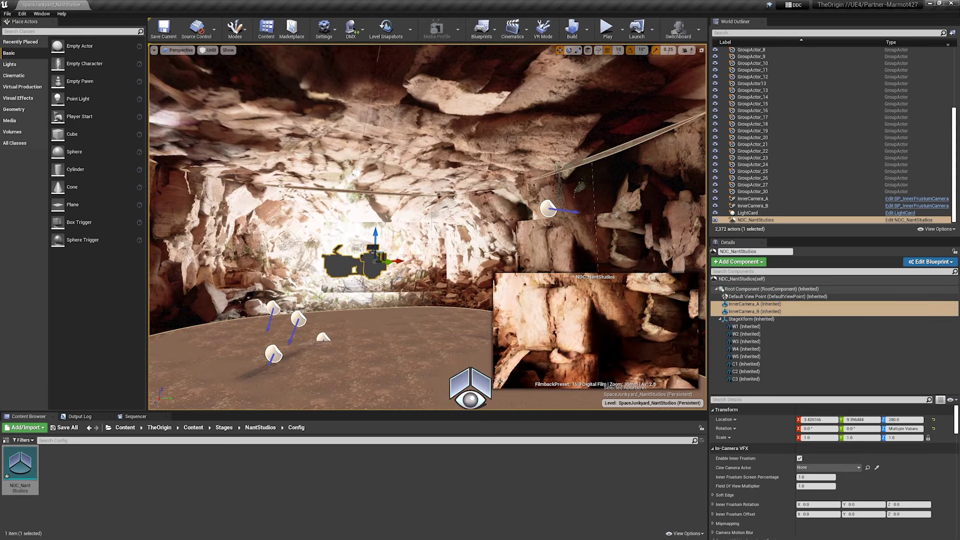
- Select the whole NDC_NantStudios actor and move it across the cave floor to about X -1770, Y 7780
double_click(743, 219)
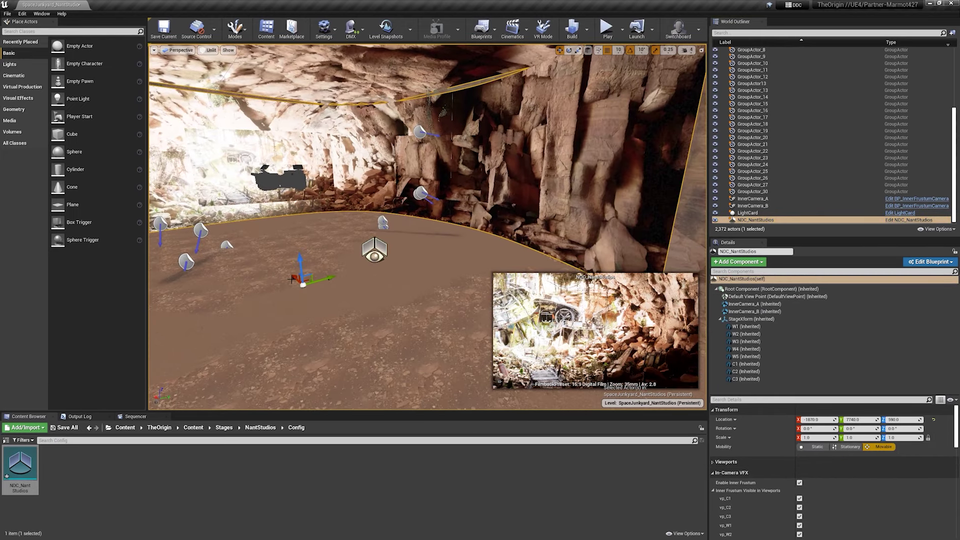
mouse_move(302, 283)
left_mouse_down()
mouse_move(364, 325)
mouse_move(270, 272)
mouse_move(223, 219)
mouse_move(294, 275)
left_mouse_up()
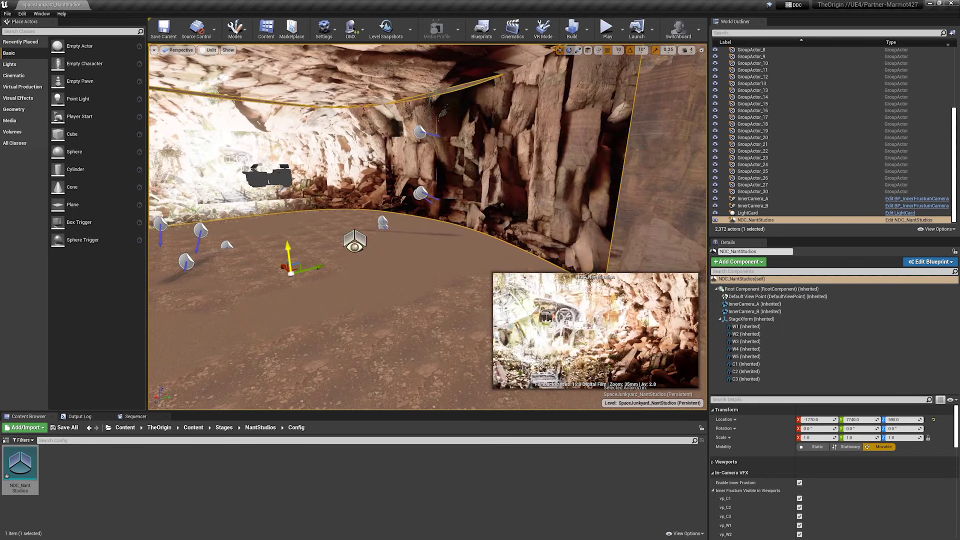
right_click_drag(294, 270, 505, 280)
right_click_drag(320, 181, 269, 197)
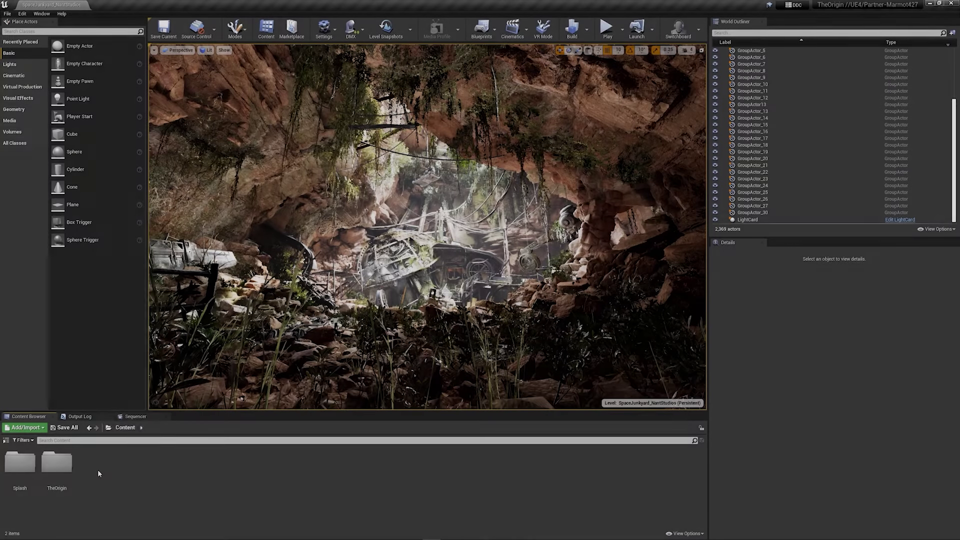
- Create a new nDisplay Config asset in the Content folder, using Create New Config as the starting point
right_click(97, 469)
mouse_move(128, 434)
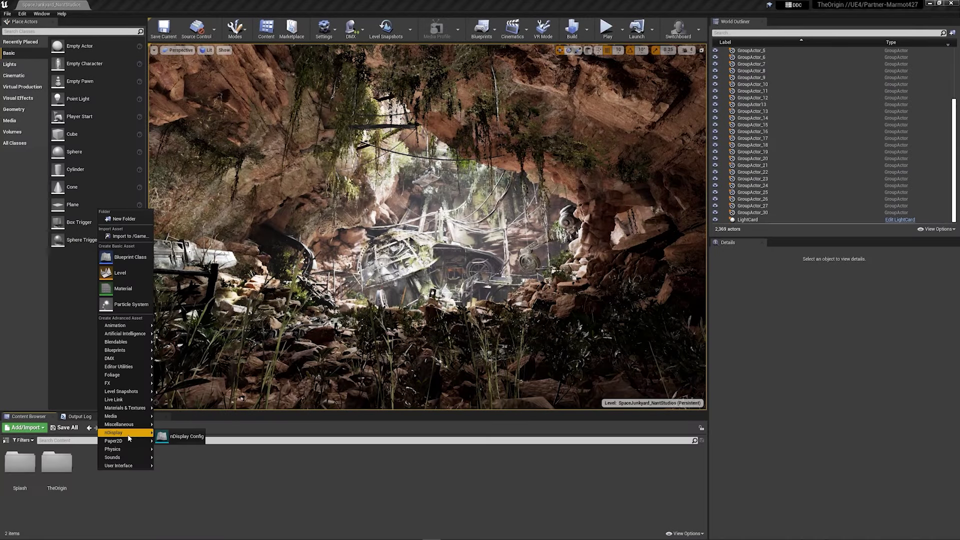
left_click(178, 438)
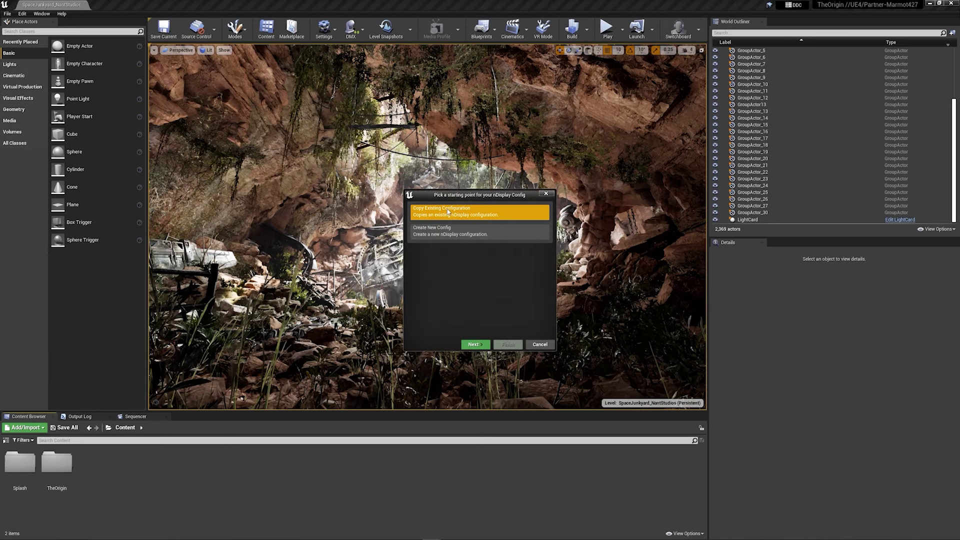
left_click(453, 229)
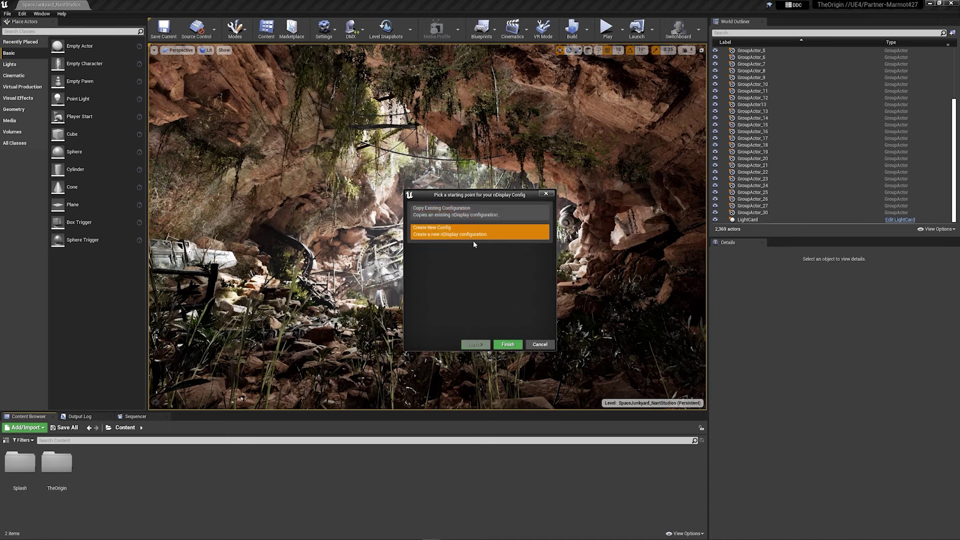
left_click(507, 346)
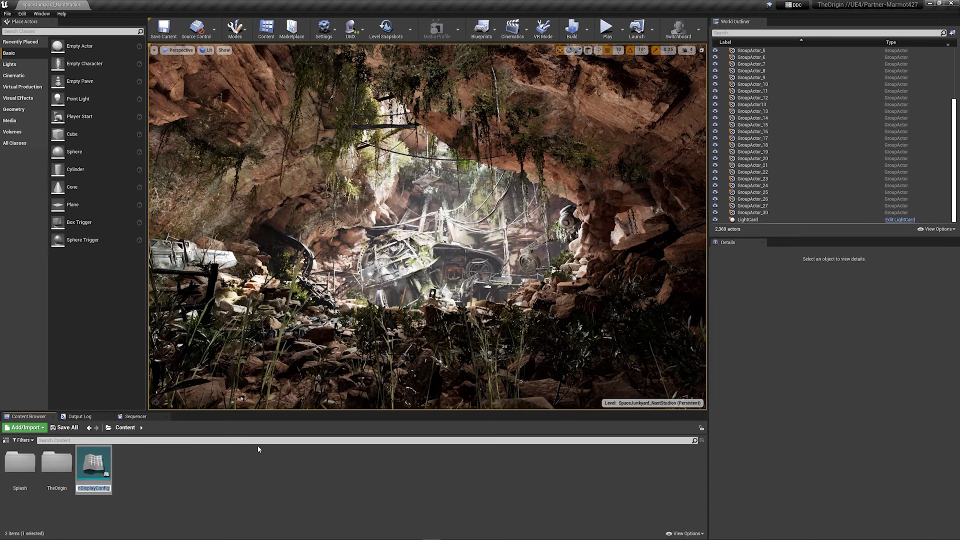
- Name the new nDisplay config asset myNDisplayConfig
type("my")
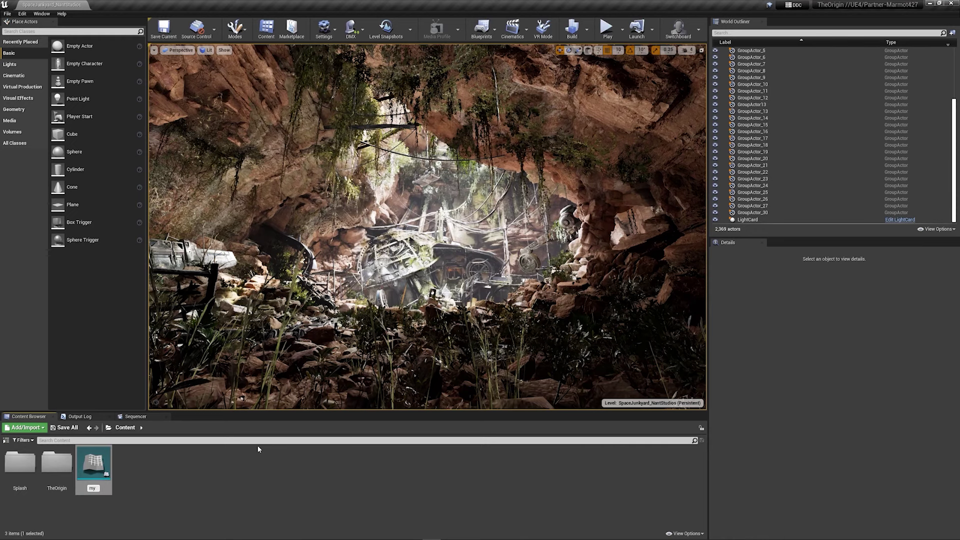
type("ND")
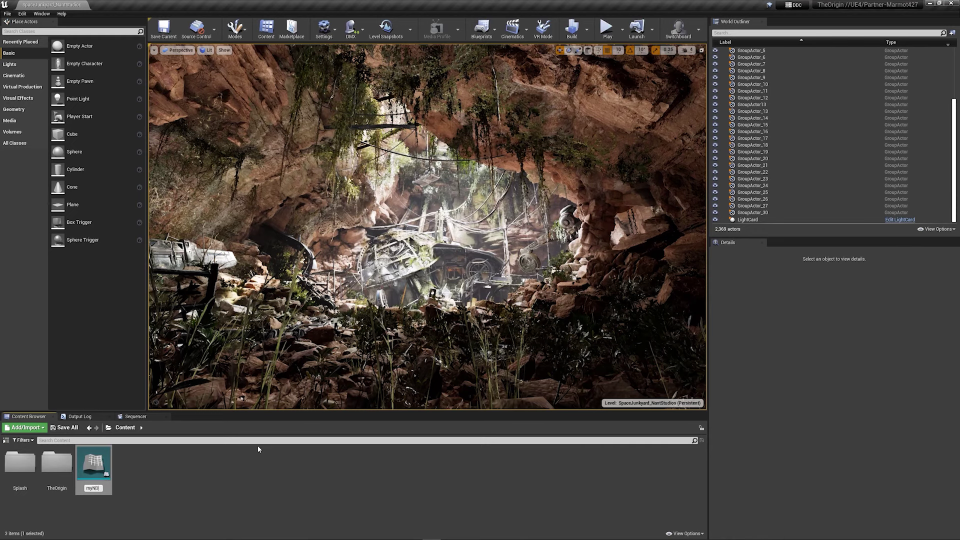
type("isplayConfig")
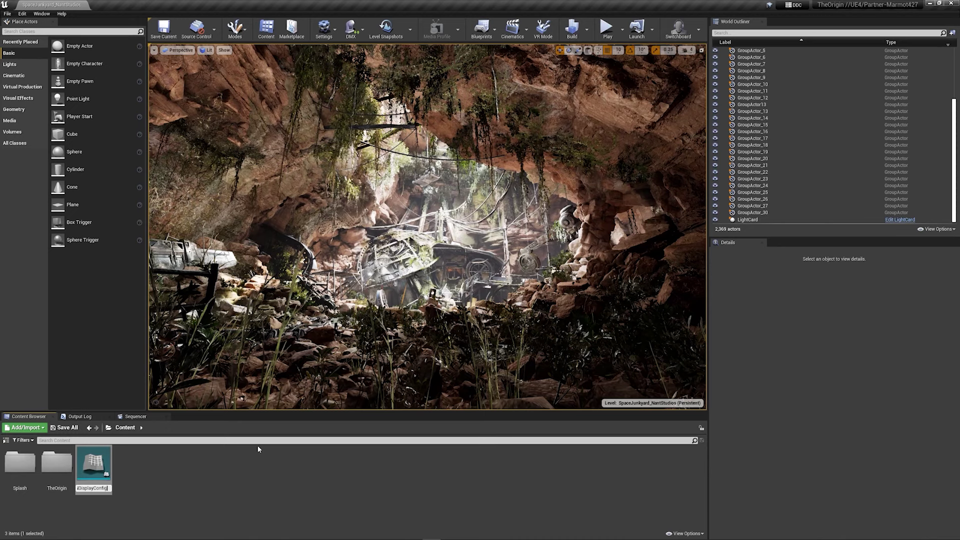
key("Return")
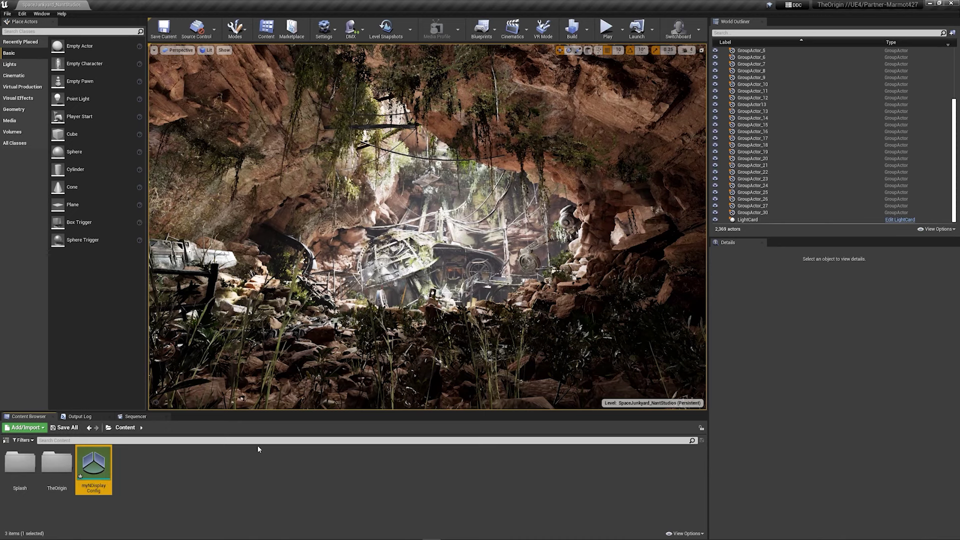
left_click(222, 463)
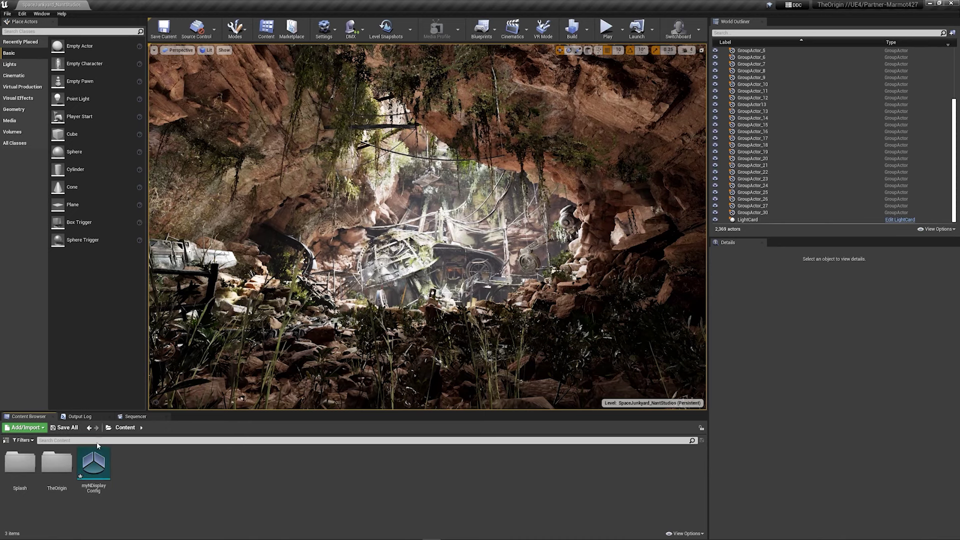
- Import all meshes from LED_Meshes.fbx on the Desktop into the Content folder with the default FBX options
left_click(25, 427)
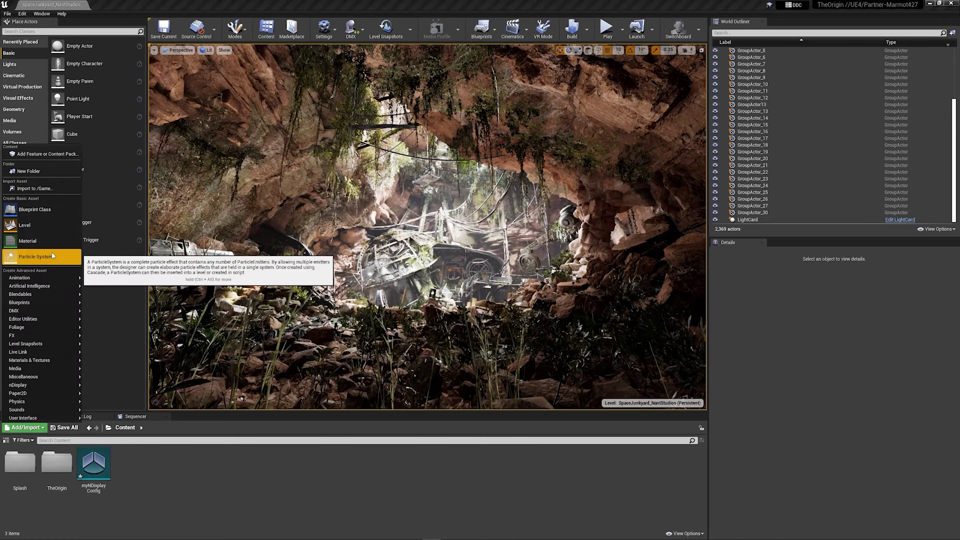
left_click(49, 188)
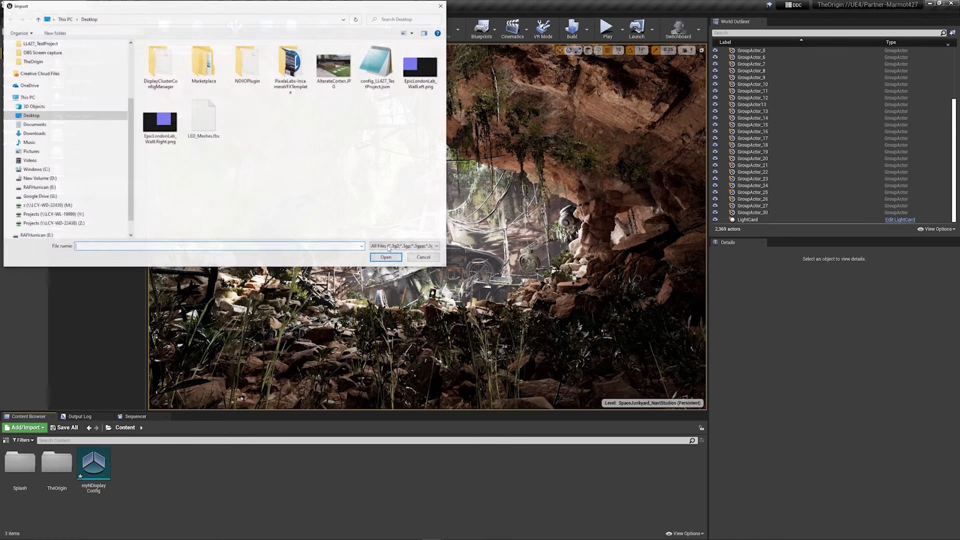
left_click(204, 117)
left_click(386, 257)
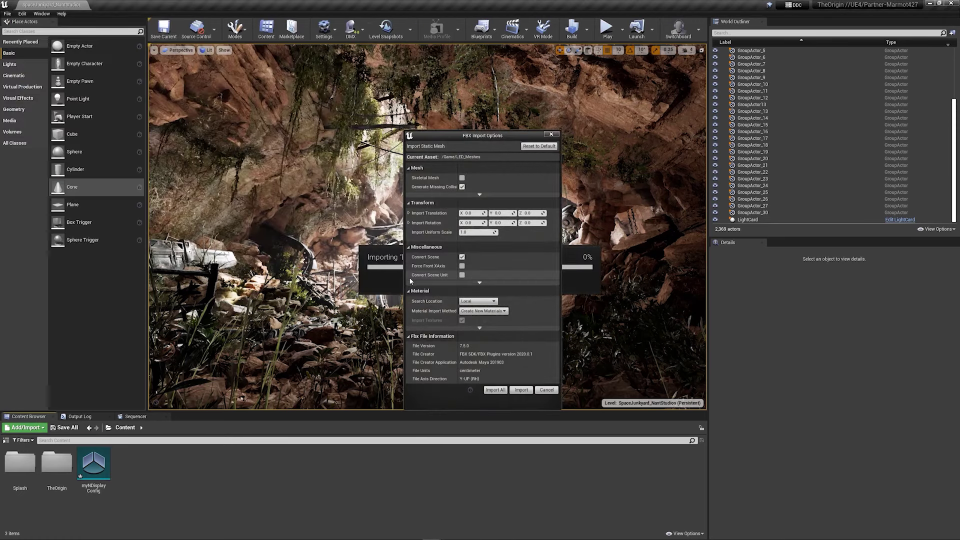
left_click(490, 392)
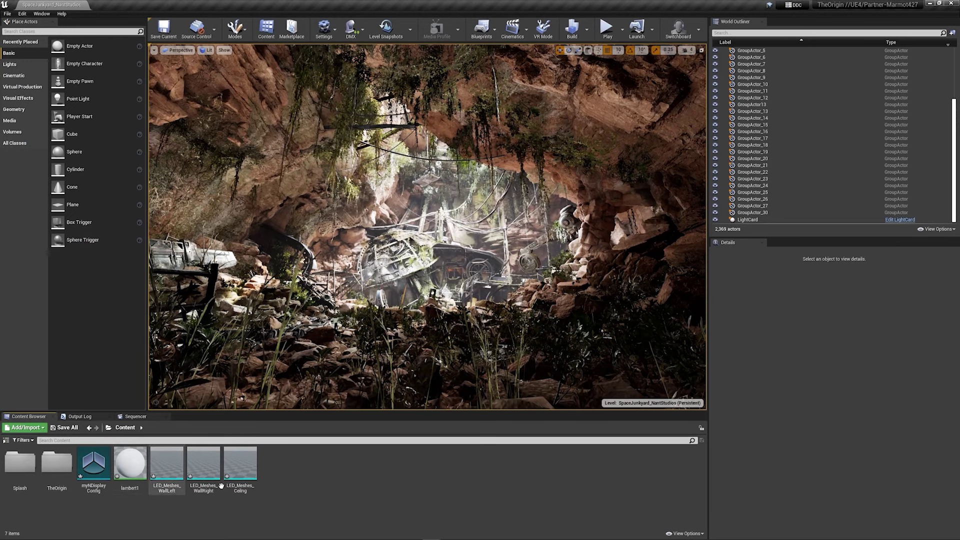
- Open the LED_Meshes_WallLeft static mesh and examine its curved surface from several angles
left_click(181, 467)
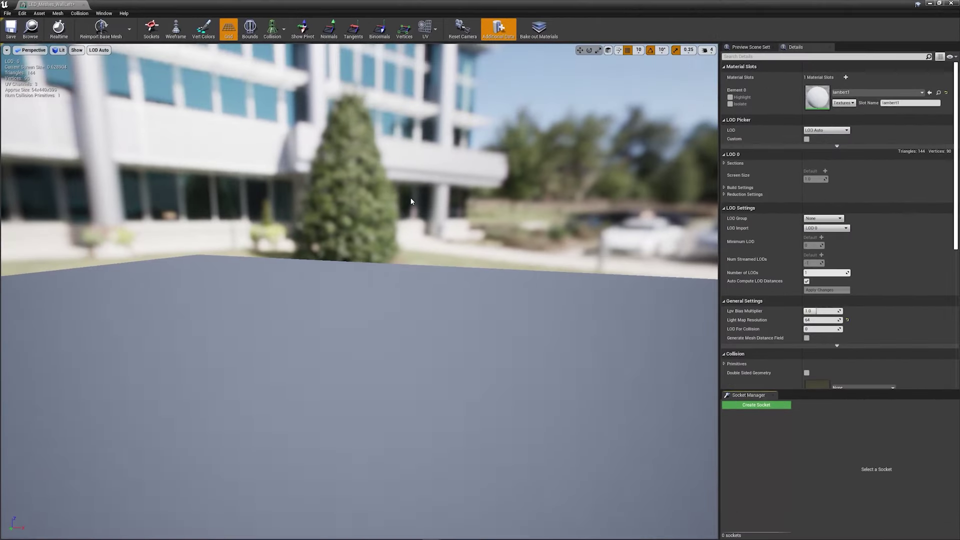
right_click_drag(412, 202, 450, 205)
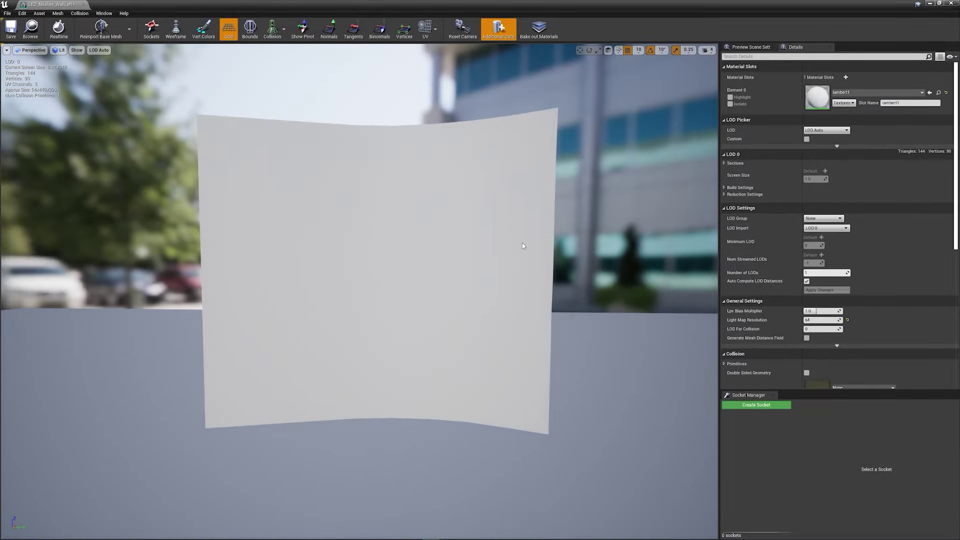
right_click_drag(493, 257, 522, 243)
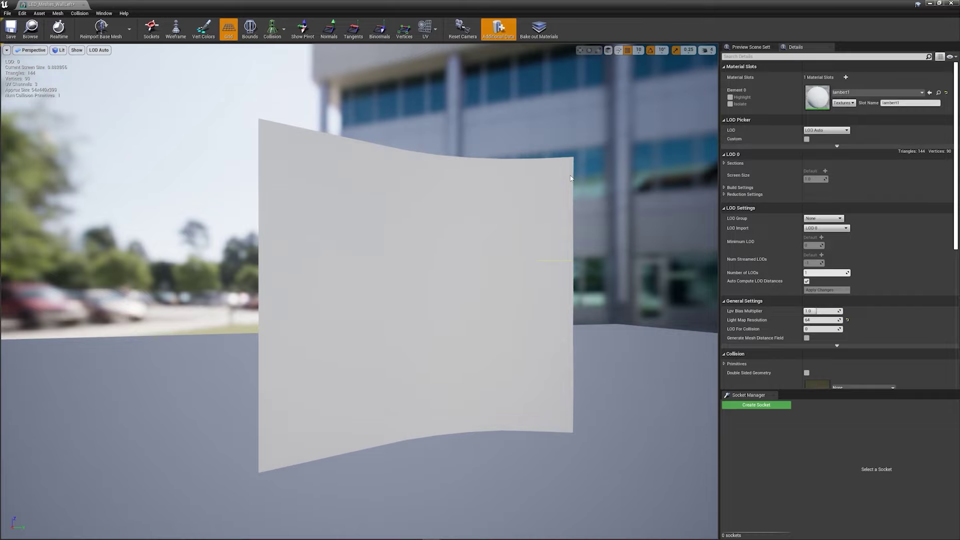
right_click_drag(522, 243, 499, 246)
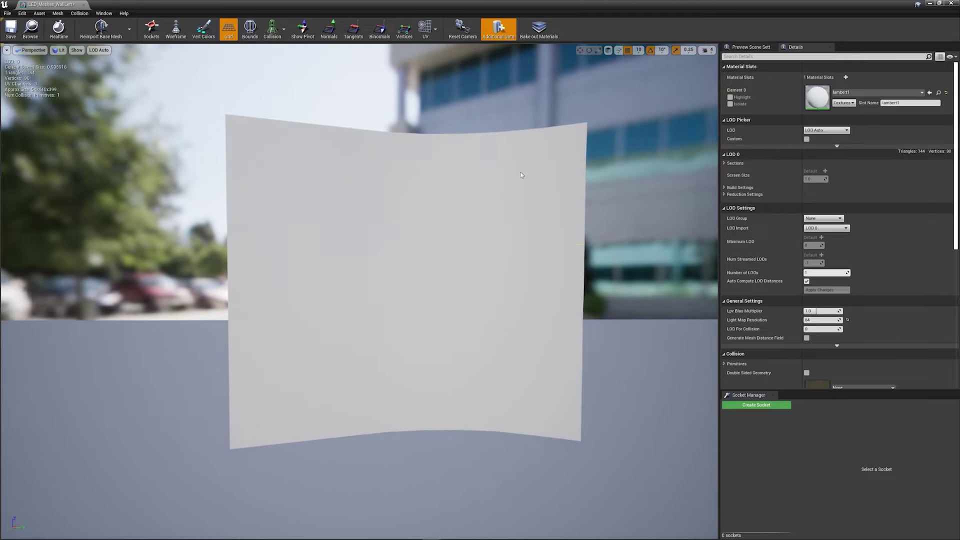
- Overlay UV Channel 0 on the left wall mesh to check its UV layout
left_click(426, 28)
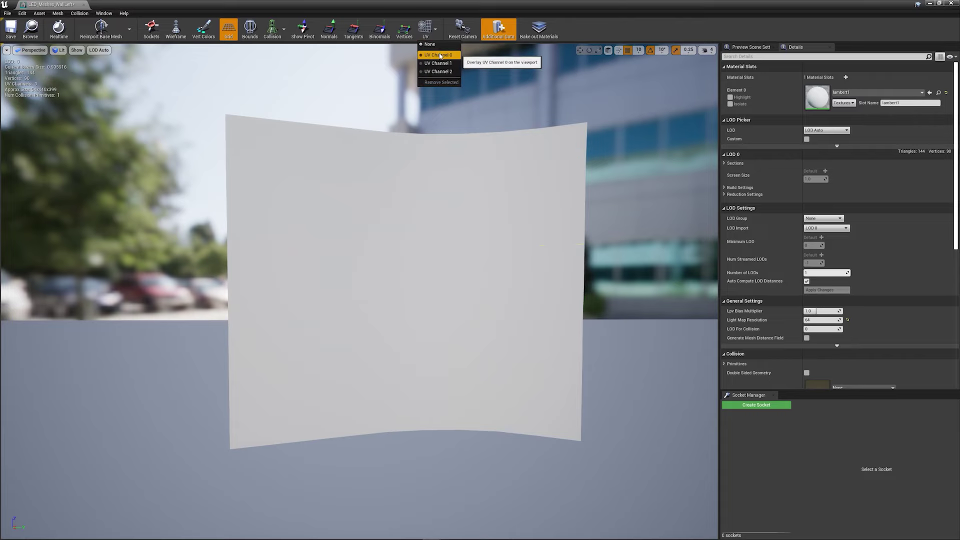
left_click(439, 55)
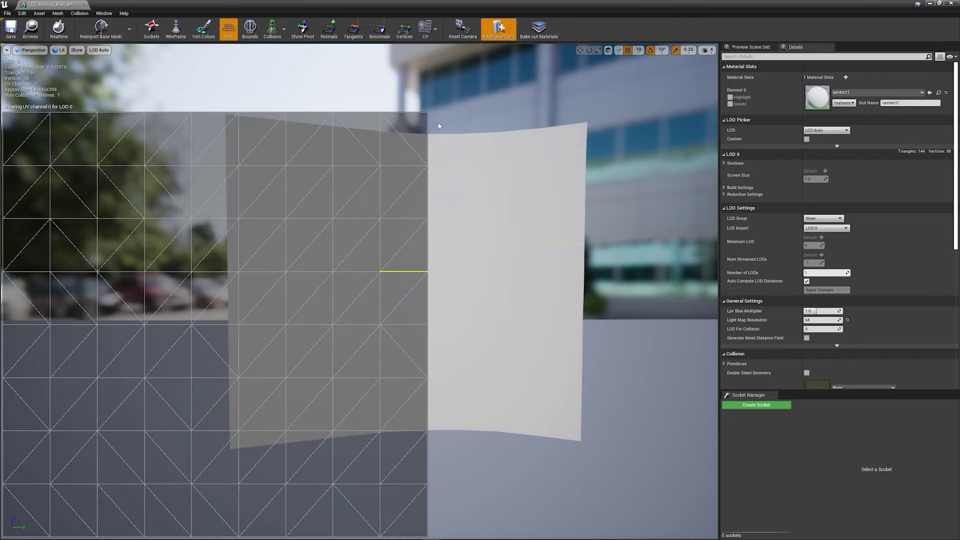
right_click_drag(499, 163, 484, 165)
- Examine the left wall mesh's topology in Brush Wireframe view mode, and return the view to Lit
left_click(59, 50)
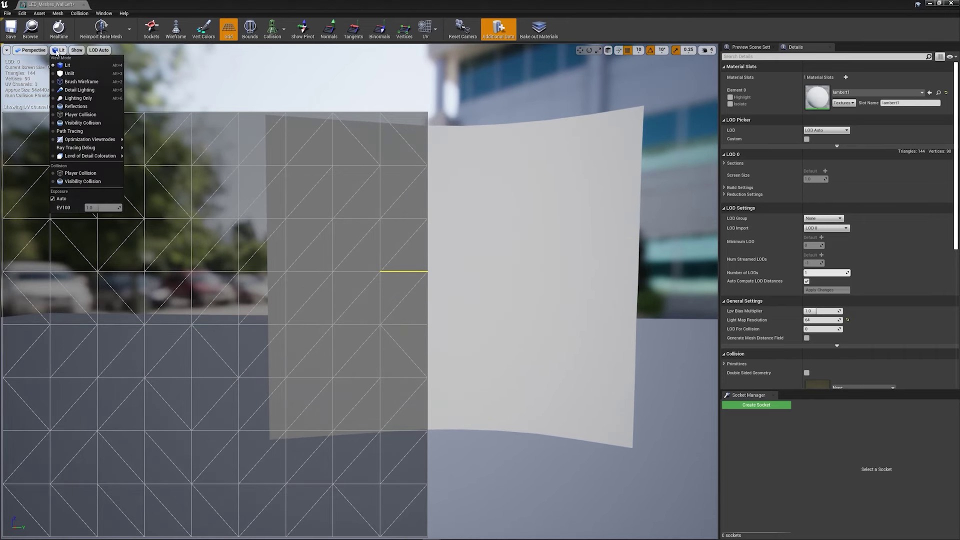
left_click(88, 82)
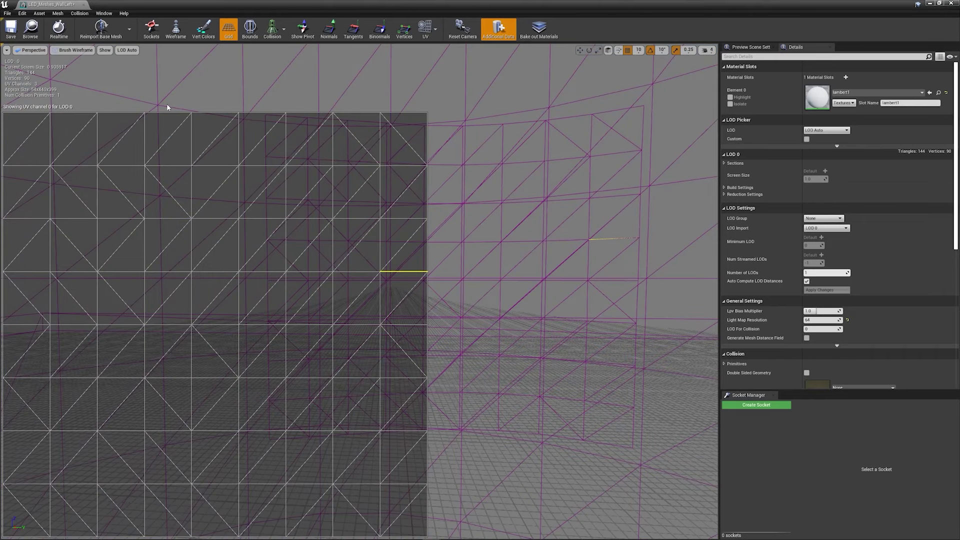
right_click_drag(450, 190, 433, 187)
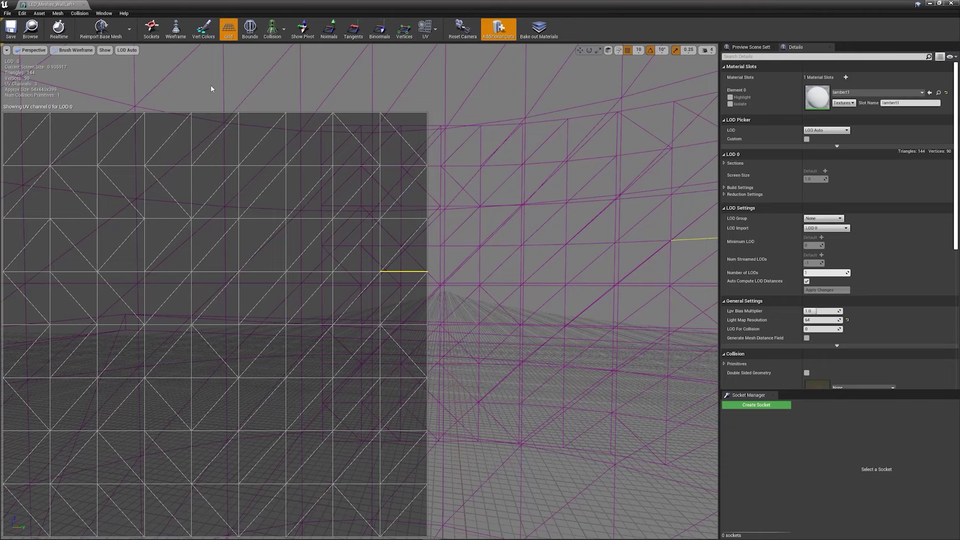
left_click(66, 52)
left_click(69, 65)
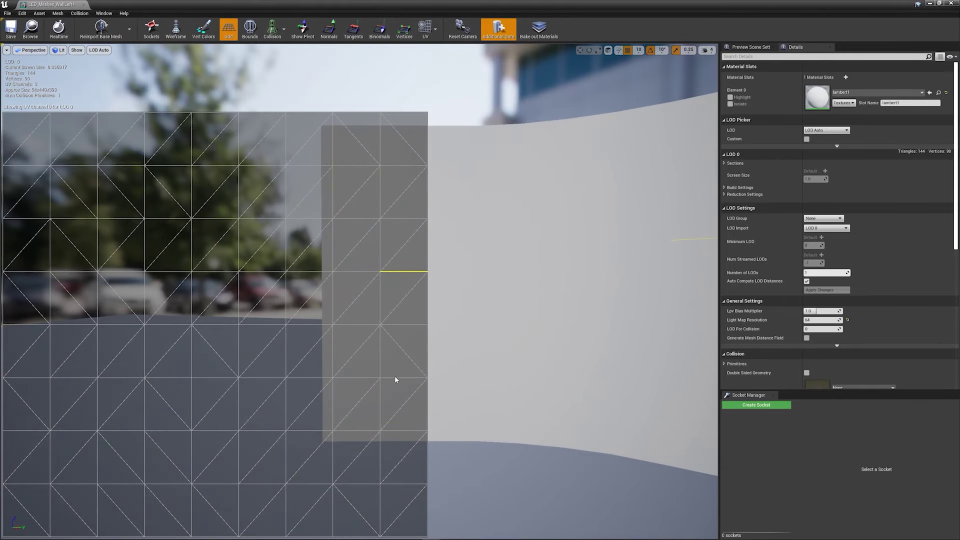
- Overlay UV Channel 1 on the left wall mesh to check its placement in UV space
left_click(425, 28)
left_click(439, 64)
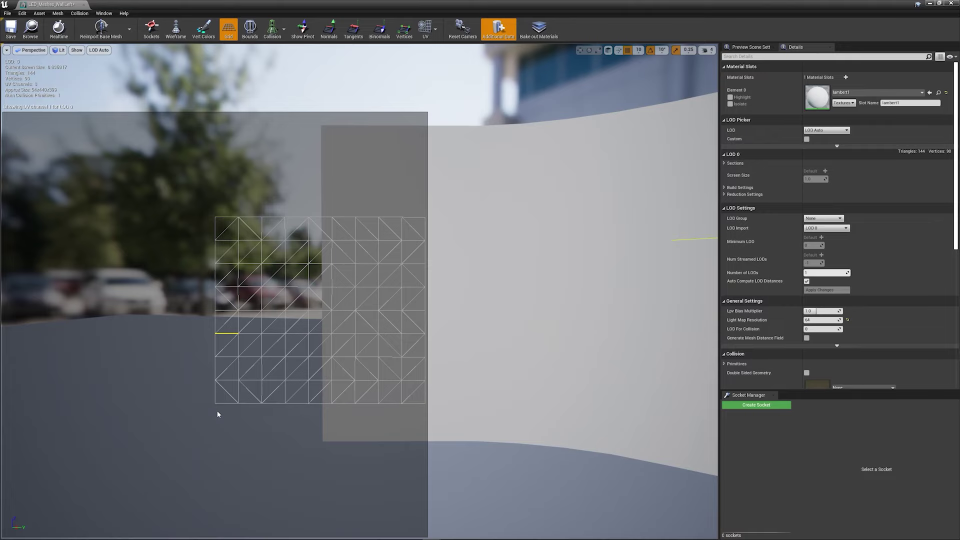
- Open the LED_Meshes_WallRight static mesh, orbit to view its curved surface, and overlay its UV Channel 1
left_click_drag(202, 6, 285, 22)
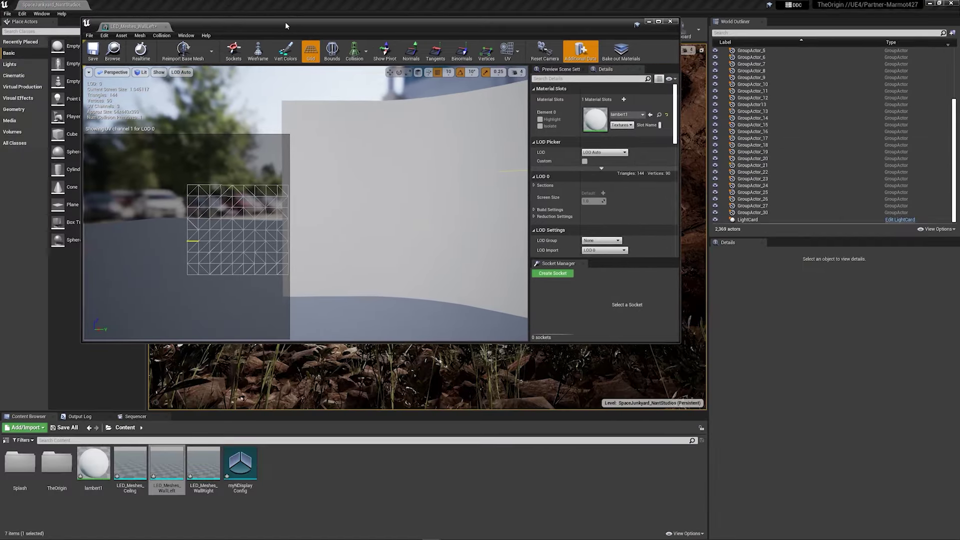
double_click(214, 469)
left_click_drag(379, 196, 99, 175, "alt")
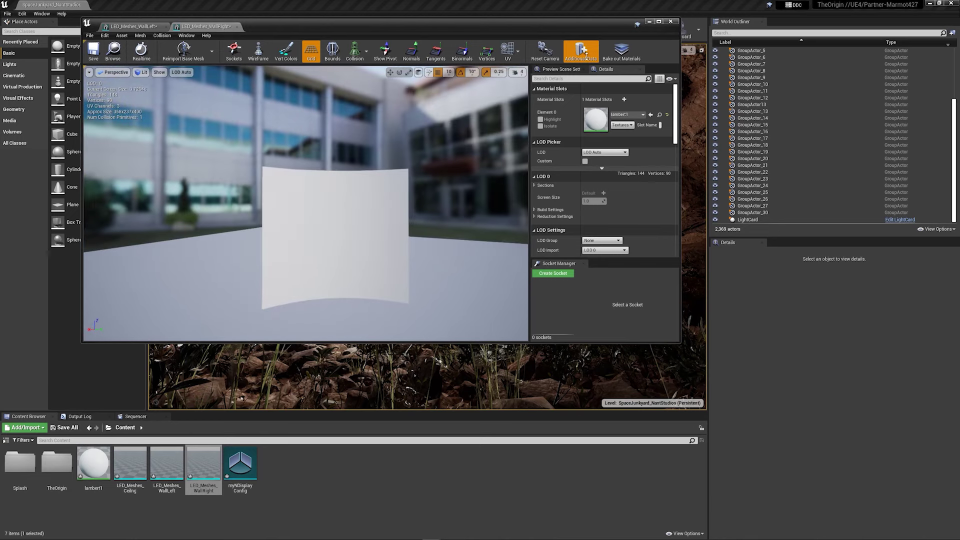
left_click(516, 60)
left_click(520, 86)
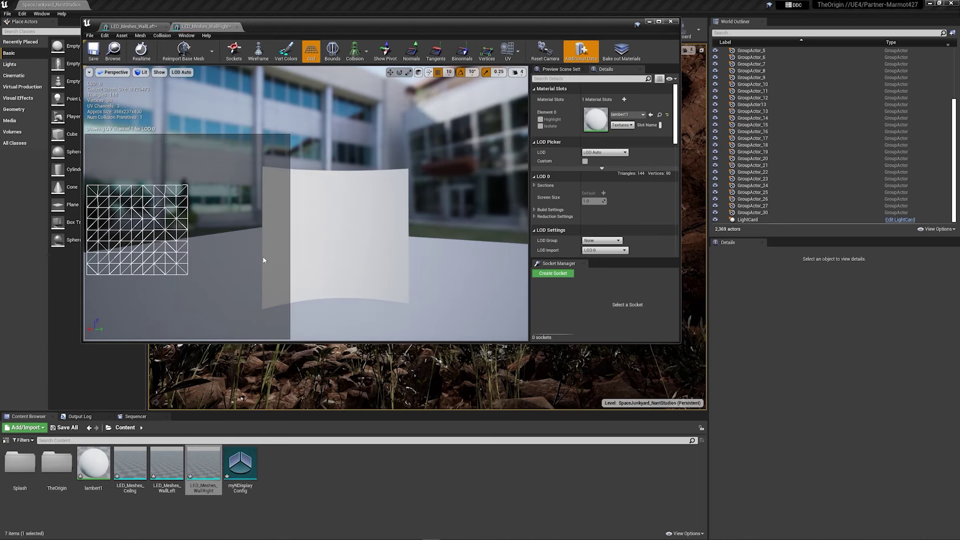
- Compare the UV Channel 1 layouts of the left and right wall meshes, and pick an edge near the right wall's upper border
left_click(133, 26)
left_click(196, 28)
left_click(134, 27)
left_click(199, 28)
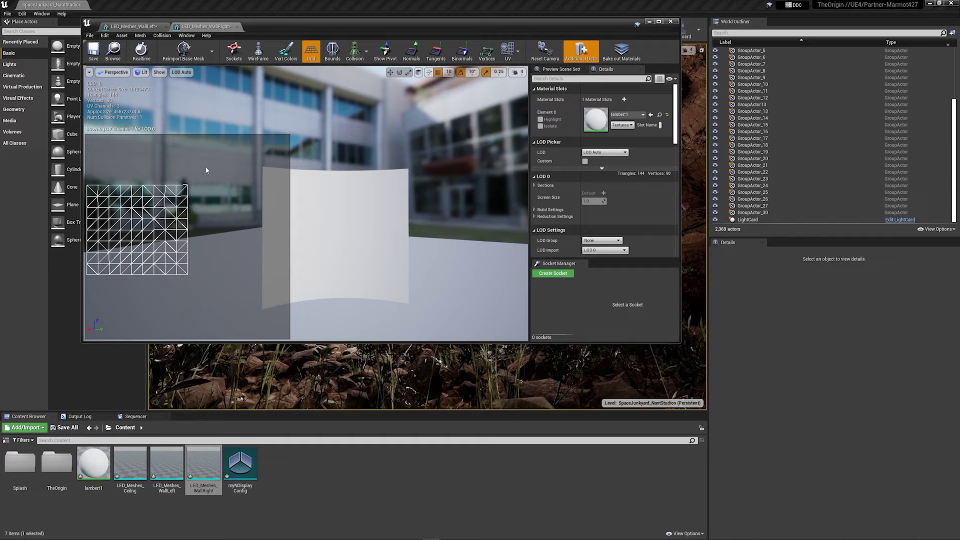
double_click(275, 29)
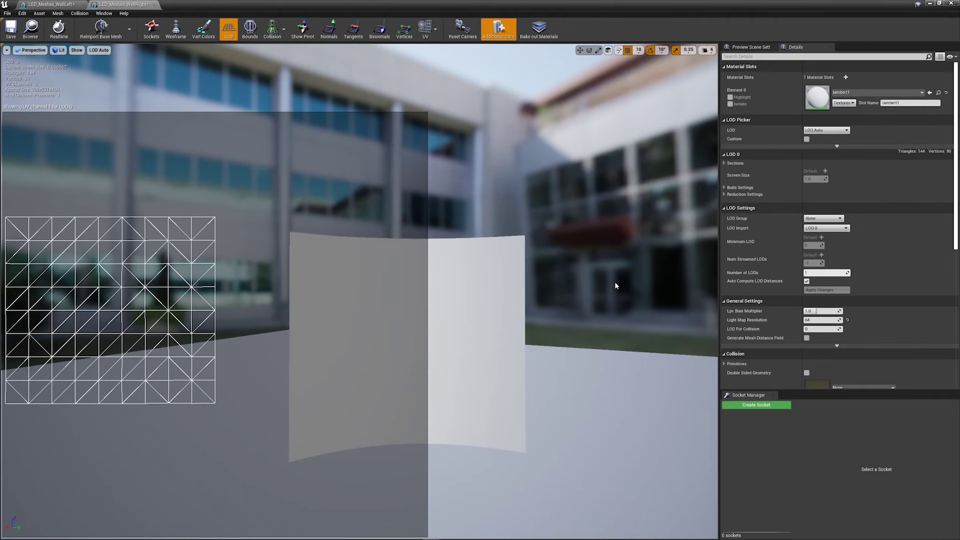
left_click(494, 249)
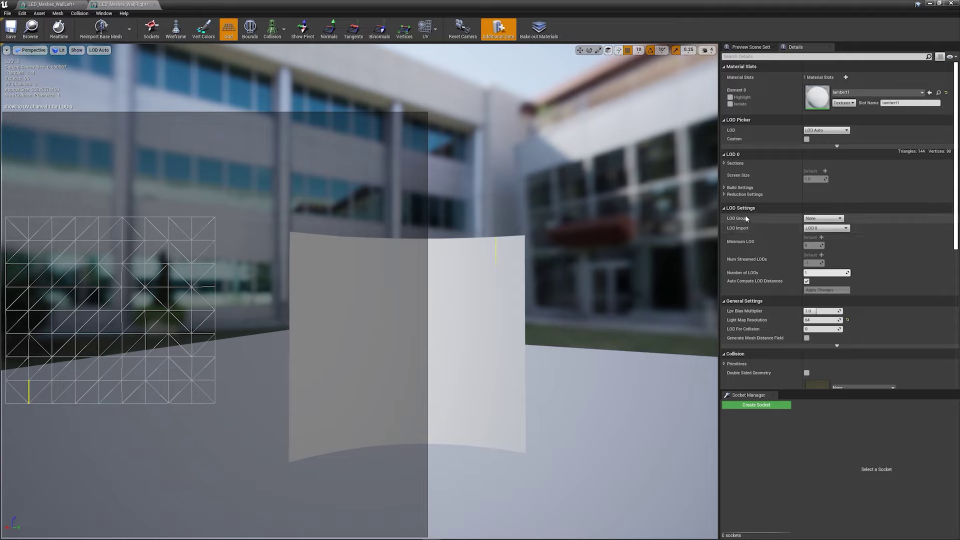
- Enable Use Full Precision UVs in the right wall mesh's LOD 0 build settings, apply the change and save the mesh
left_click(724, 188)
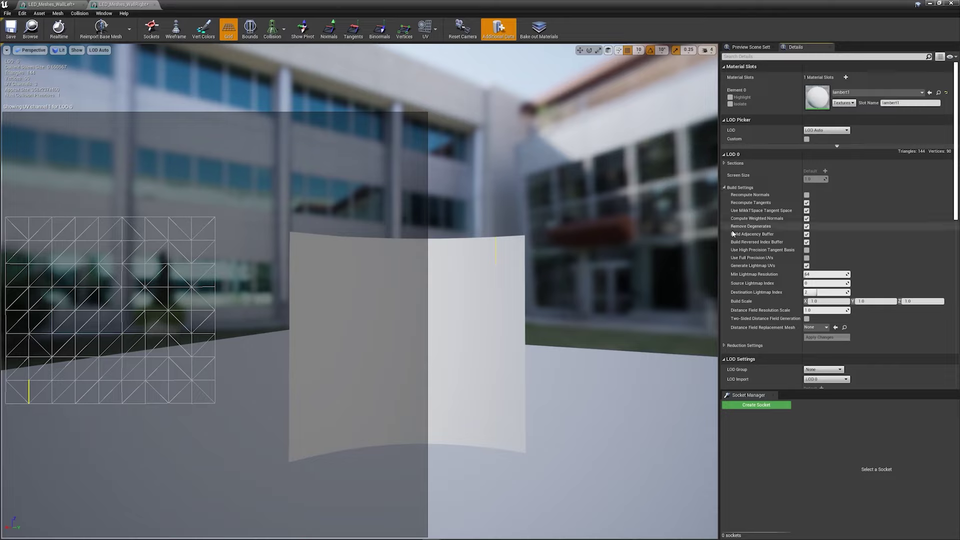
left_click(806, 258)
left_click(830, 338)
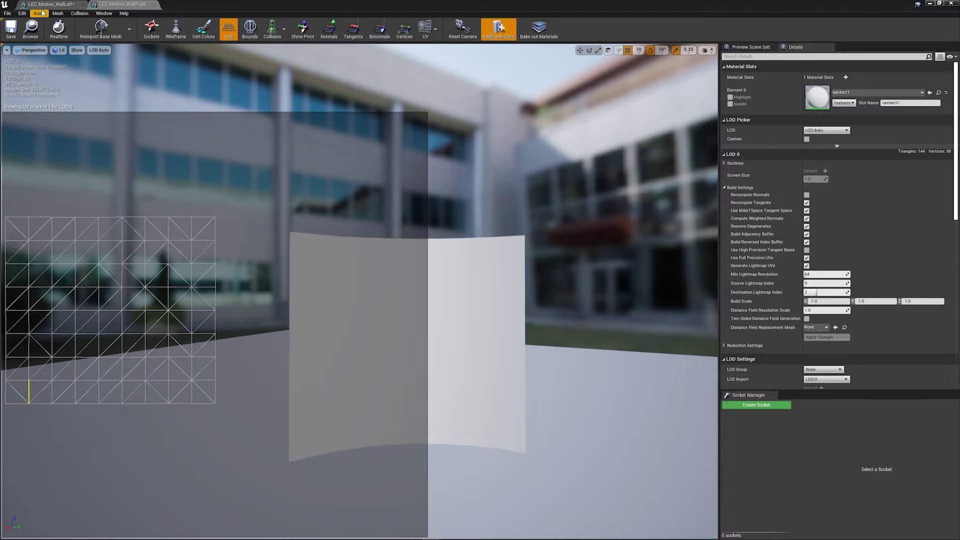
- Enable Use Full Precision UVs in the left wall mesh's LOD 0 build settings, apply the change and save the mesh
left_click(121, 4)
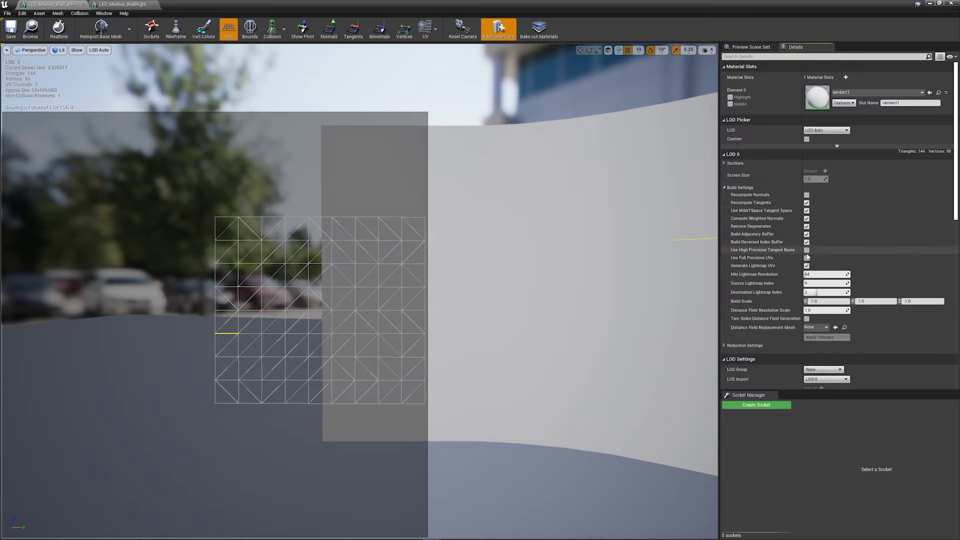
left_click(806, 258)
left_click(826, 337)
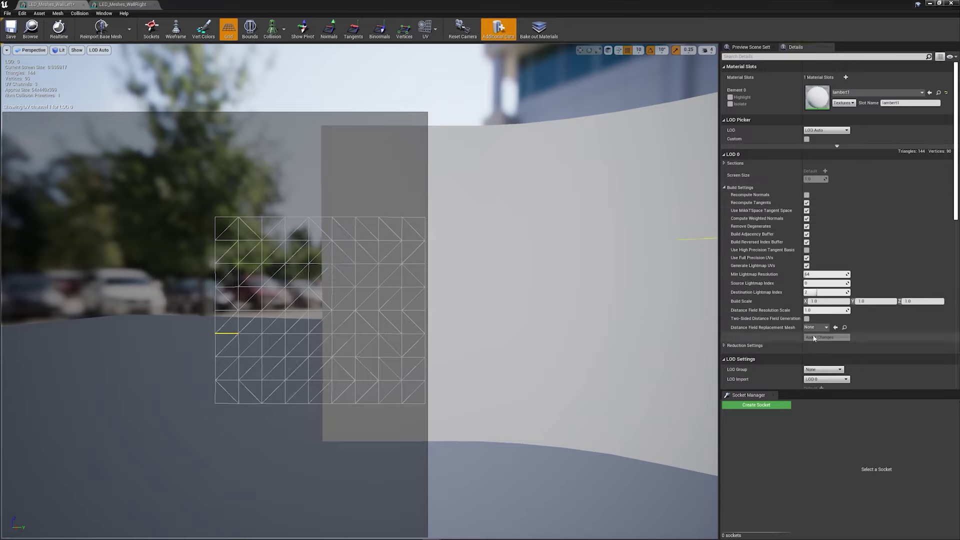
left_click(11, 29)
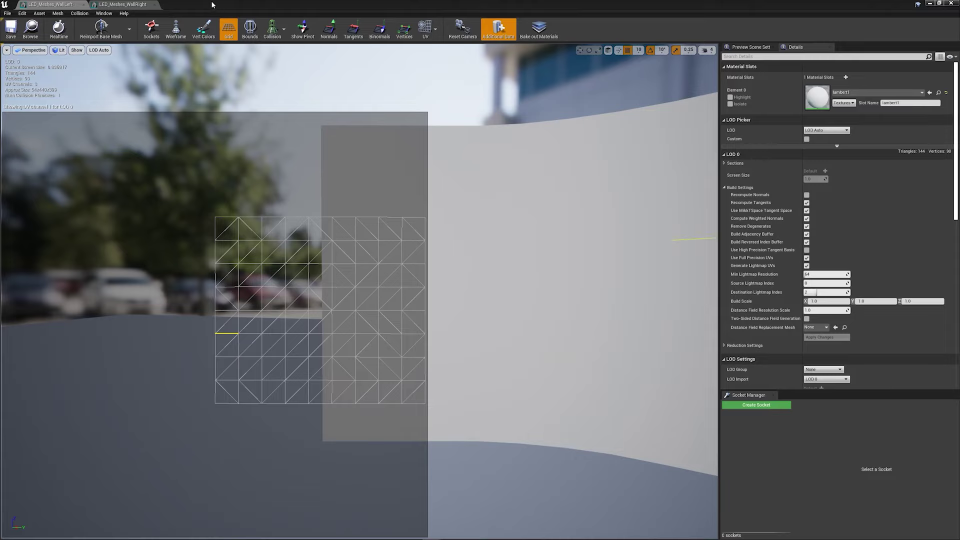
- Close the static mesh editor and open the myNDisplayConfig asset from the Content folder
left_click(951, 4)
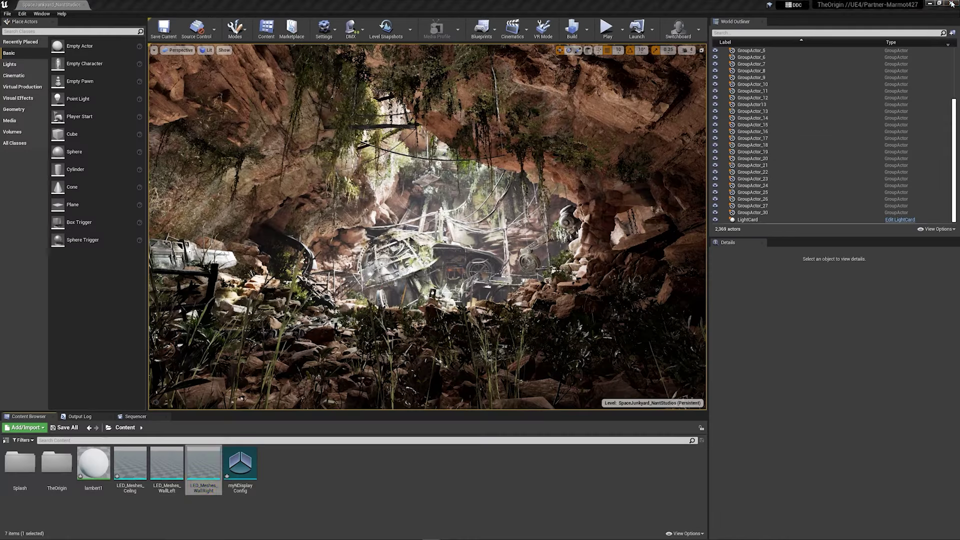
left_click(305, 485)
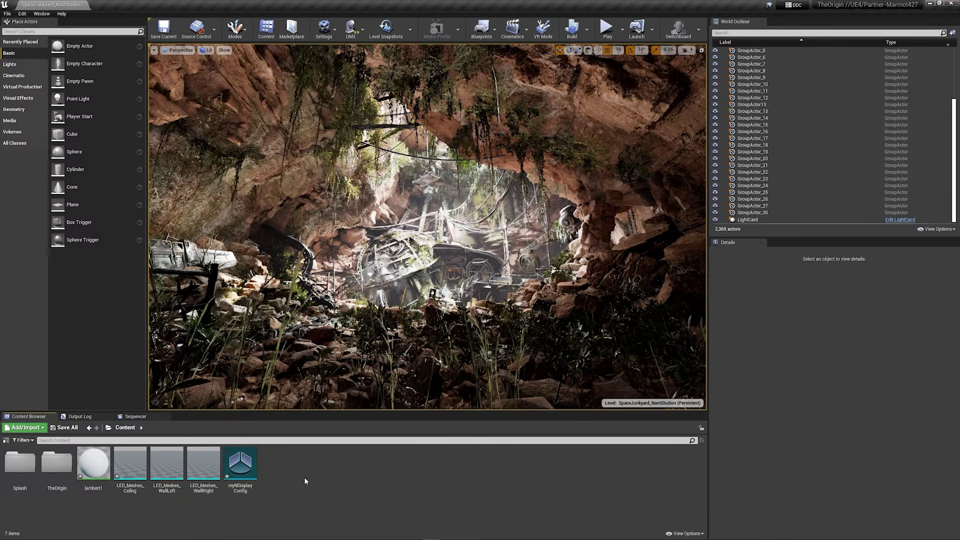
double_click(242, 470)
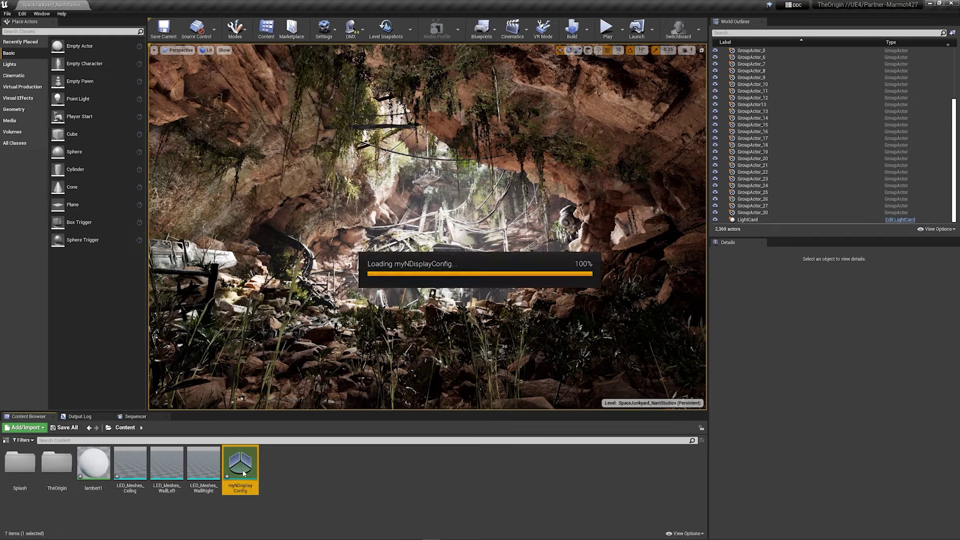